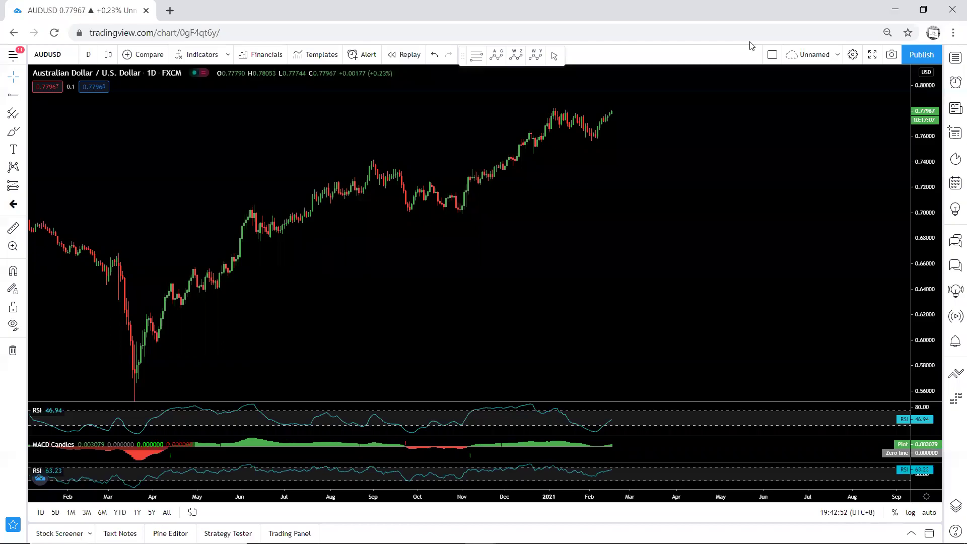
Draw a horizontal ray from the January 2021 high on the daily AUDUSD chart at about 0.78224
left_click_drag(422, 93, 401, 195)
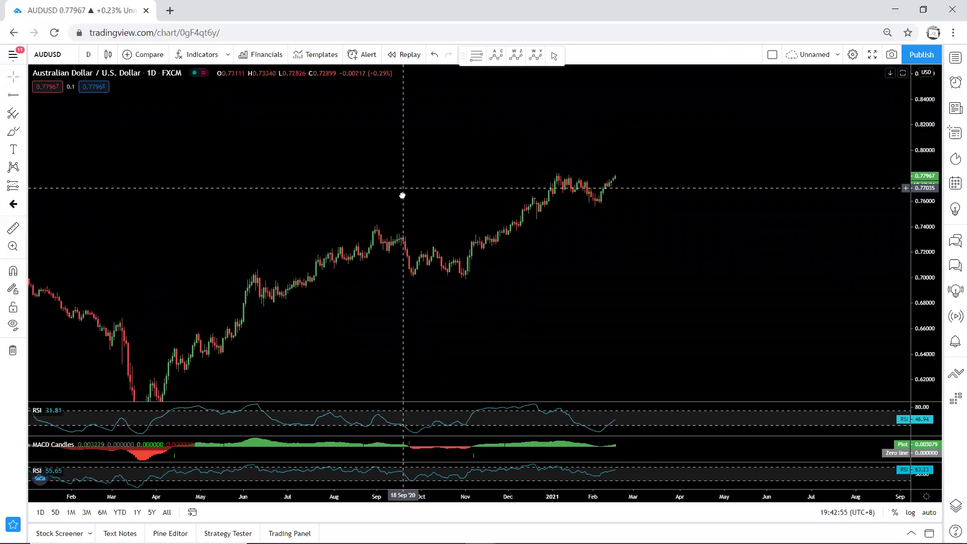
left_click_drag(925, 260, 923, 206)
scroll(809, 173, "up", 2)
left_click_drag(772, 182, 782, 208)
left_click_drag(922, 244, 920, 226)
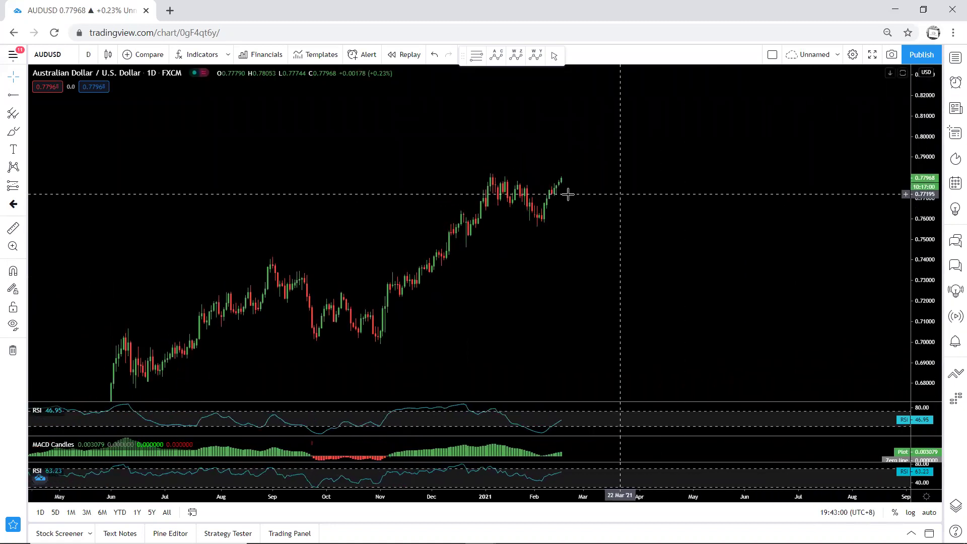
left_click(13, 95)
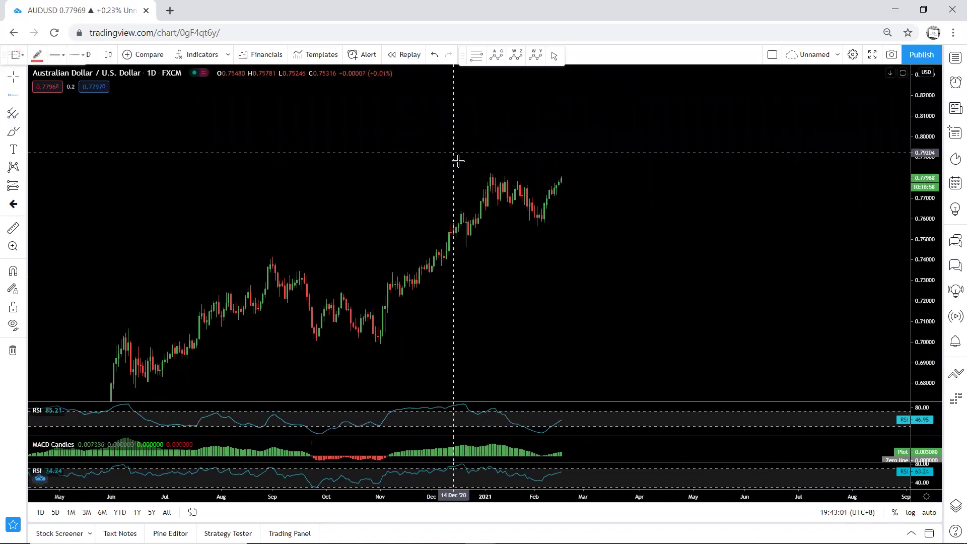
left_click(479, 173)
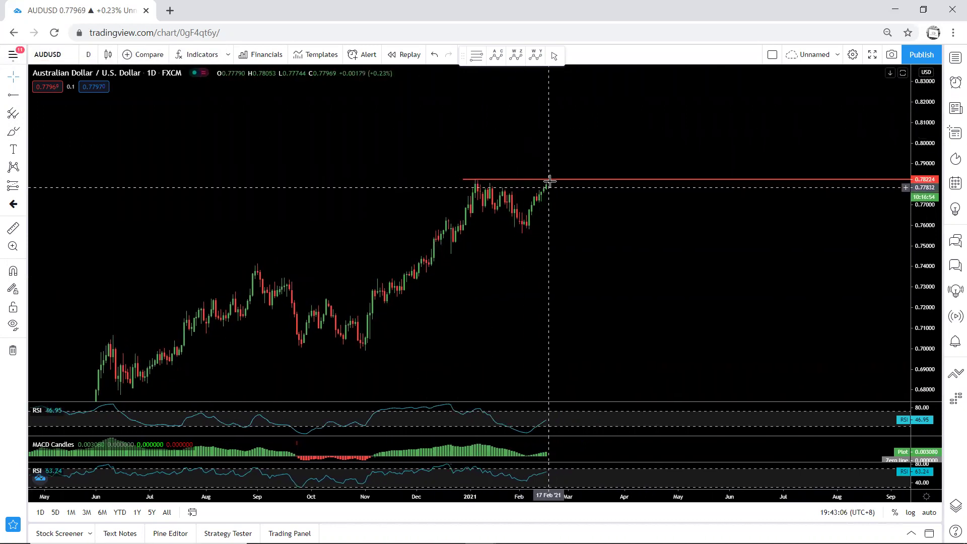
Switch the chart to the 4-hour timeframe and fit the January–February price action in view
left_click(89, 59)
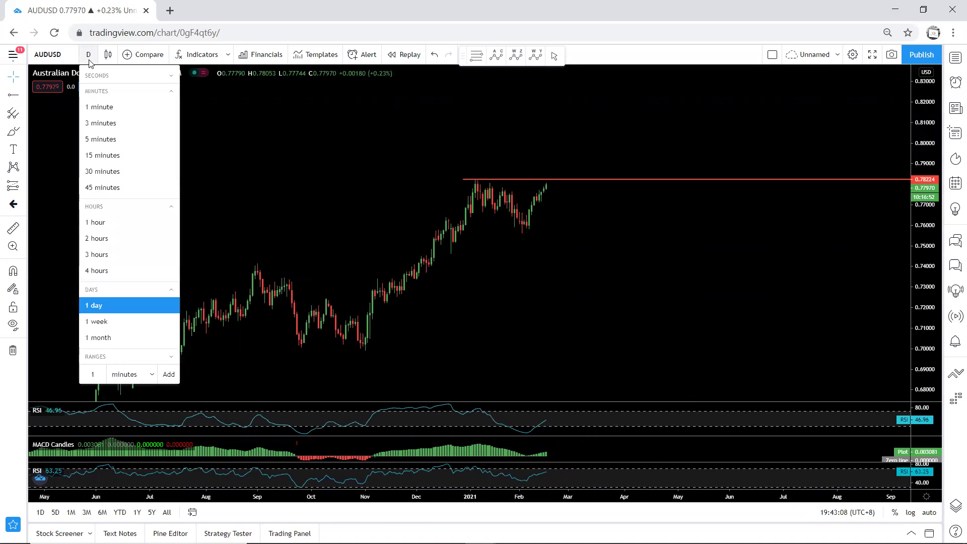
left_click(144, 271)
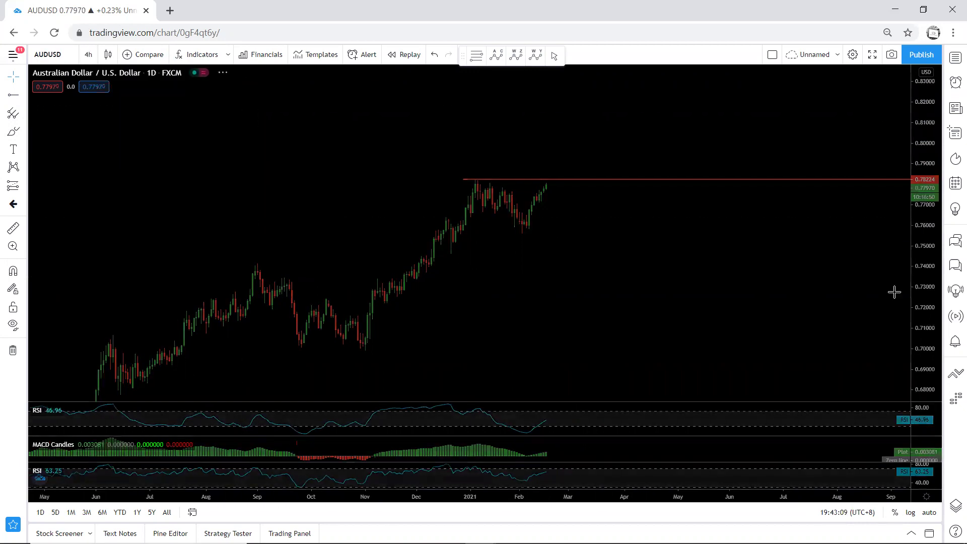
double_click(918, 294)
left_click_drag(917, 293, 932, 344)
left_click_drag(685, 292, 750, 296)
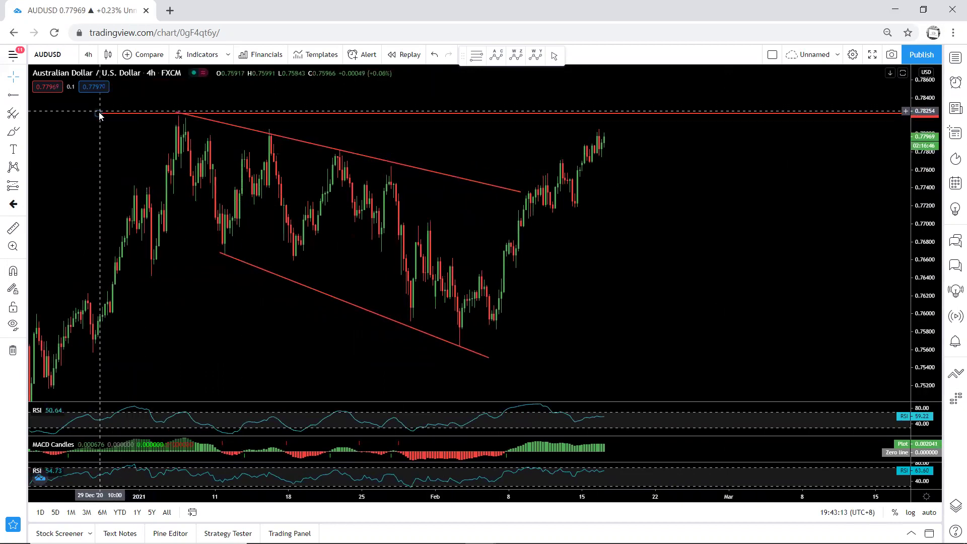
Move the horizontal ray's starting point onto the early January peak at about 0.78198
left_click(135, 114)
left_click_drag(135, 115, 171, 116)
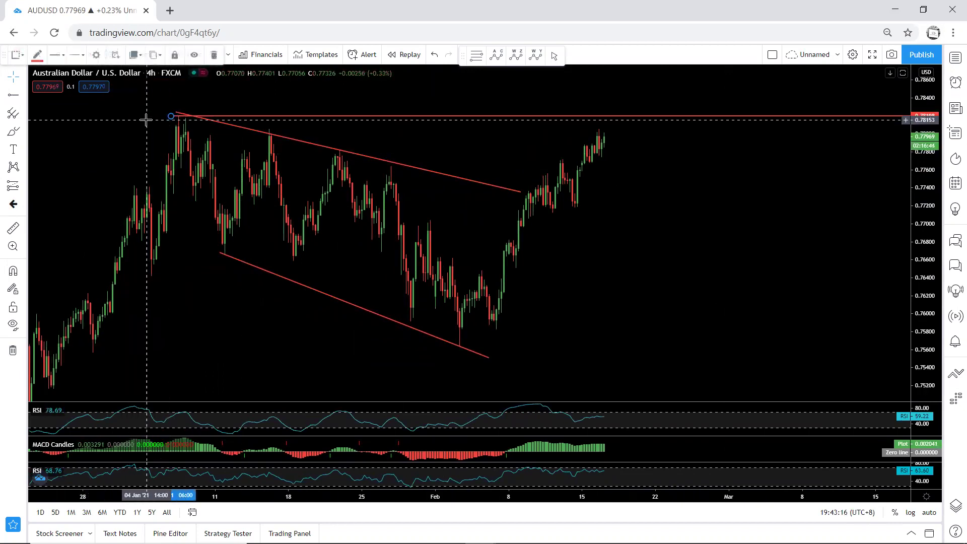
left_click(143, 121)
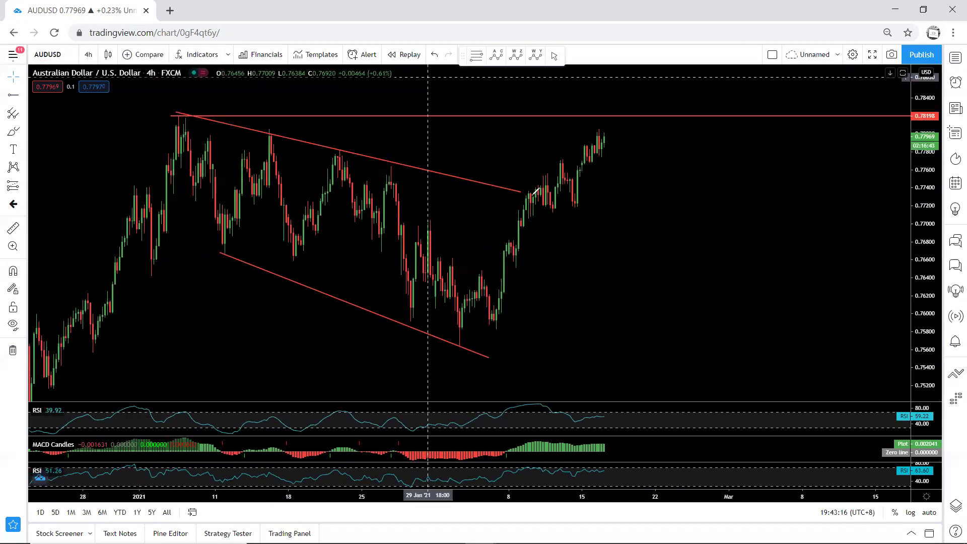
Mark the two latest February swing highs on the 4-hour chart with freehand strokes
mouse_move(557, 205)
left_mouse_down()
mouse_move(552, 170)
mouse_move(534, 203)
mouse_move(578, 172)
mouse_move(603, 136)
left_mouse_up()
left_click(629, 62)
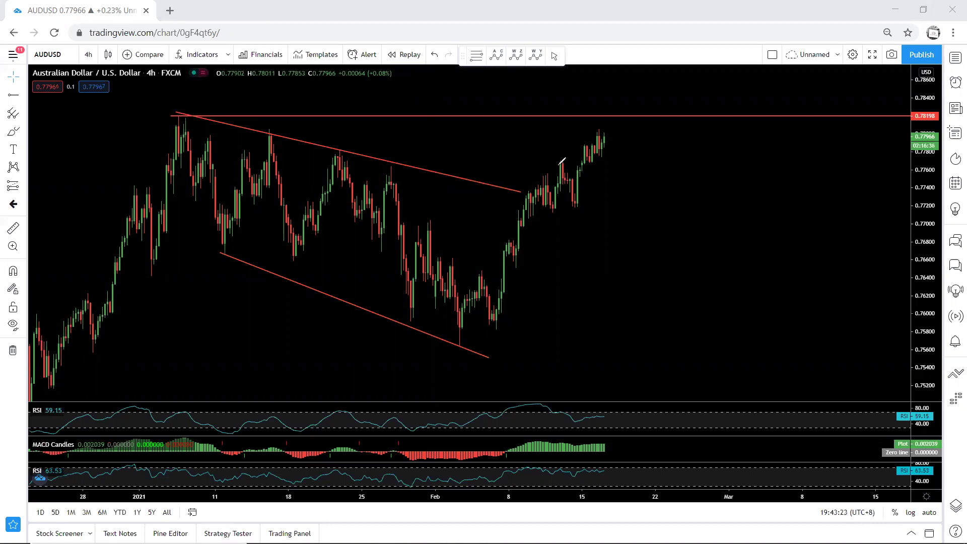
left_click_drag(549, 160, 605, 131)
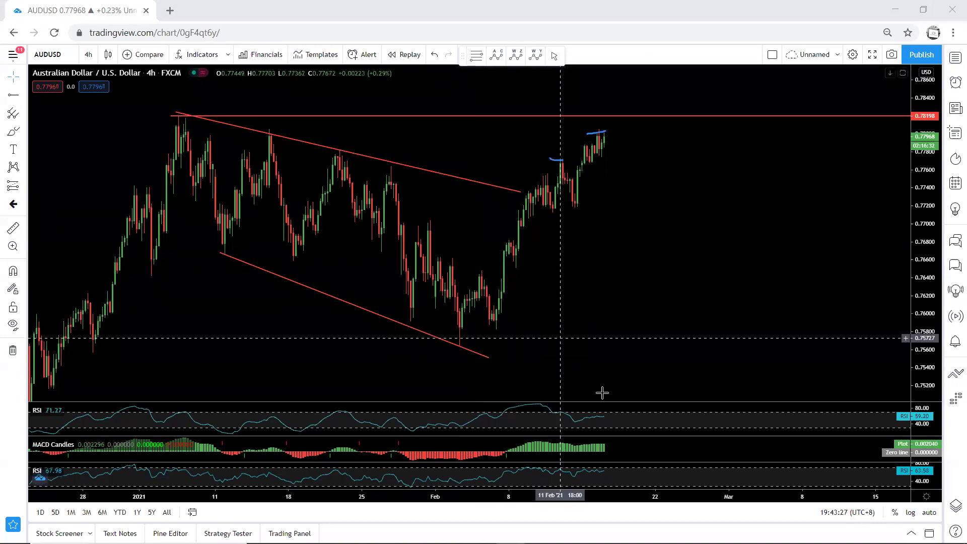
Enlarge the MACD Candles and upper RSI panes in turn to examine 4-hour momentum, restoring the full chart each time
double_click(635, 446)
double_click(646, 409)
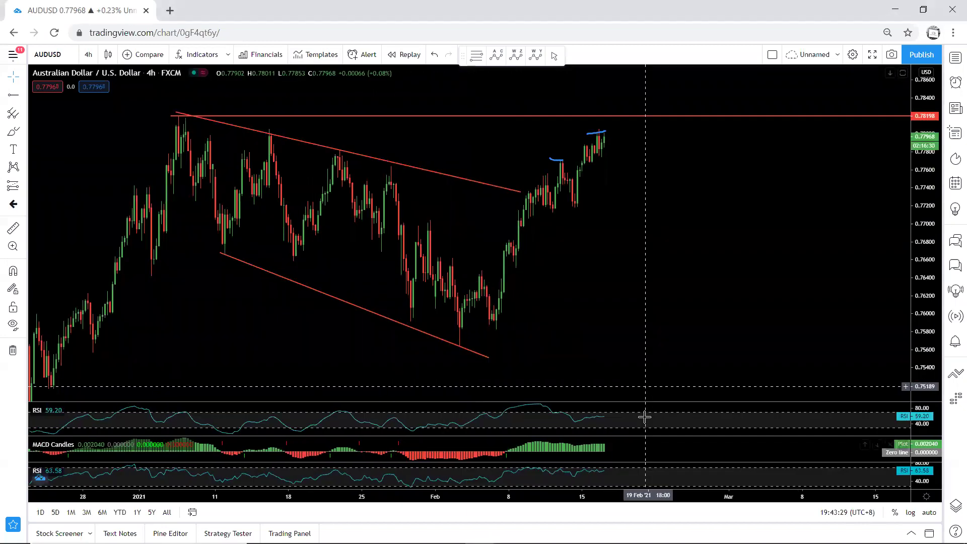
double_click(645, 414)
double_click(646, 343)
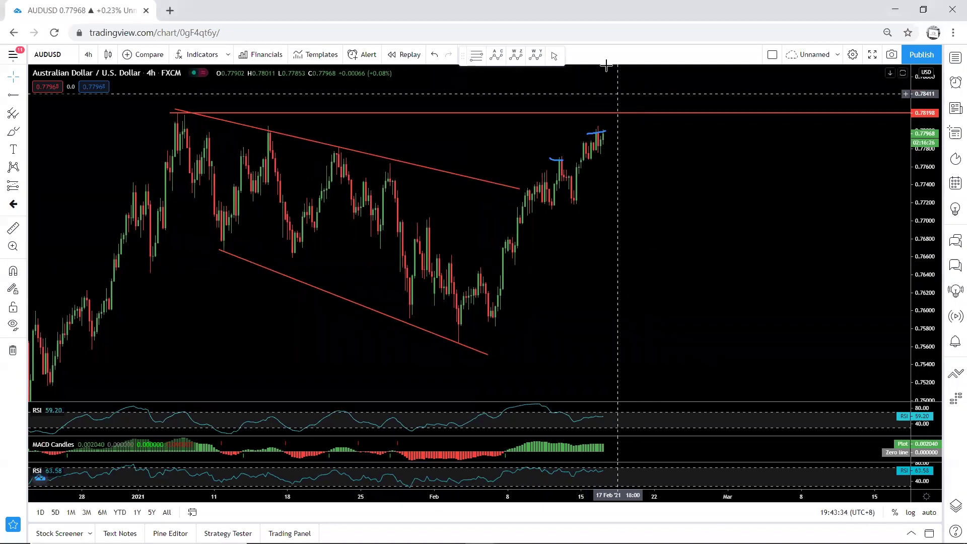
Sketch the recent rise continuing above the horizontal ray, and clear the sketch
left_click_drag(647, 175, 643, 197)
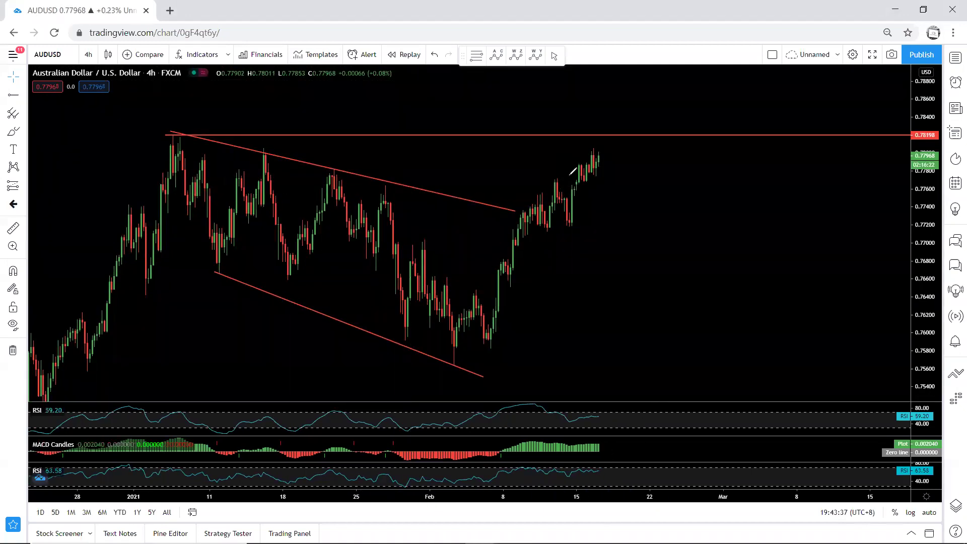
mouse_move(573, 185)
left_mouse_down()
mouse_move(614, 93)
mouse_move(623, 107)
left_mouse_up()
key("Escape")
Sketch the late December pullback and breakout above the earlier December high, plus a similar projected breakout above the ray, and clear the sketches
scroll(157, 314, "down", 1)
mouse_move(220, 304)
left_mouse_down()
mouse_move(320, 246)
mouse_move(291, 261)
left_mouse_up()
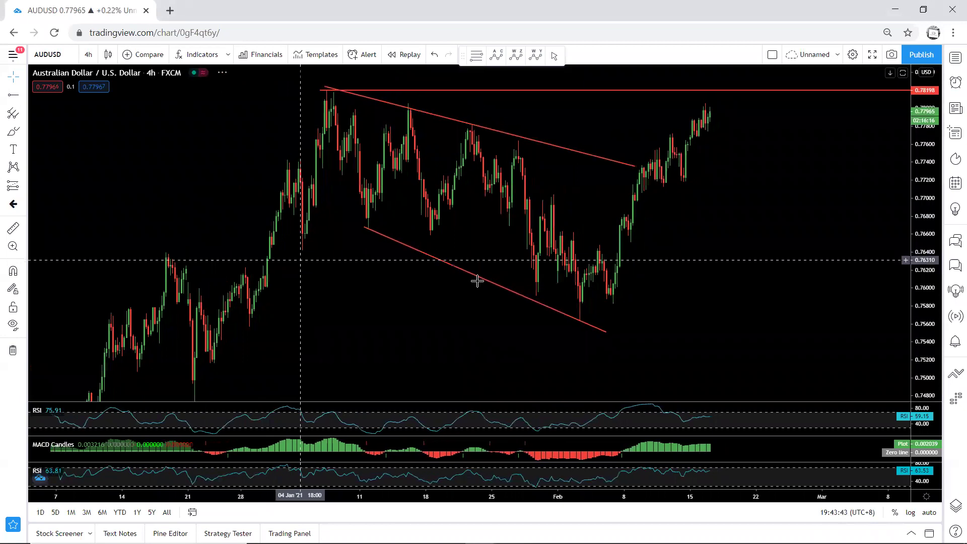
left_click_drag(921, 173, 921, 208)
left_click_drag(799, 213, 795, 228)
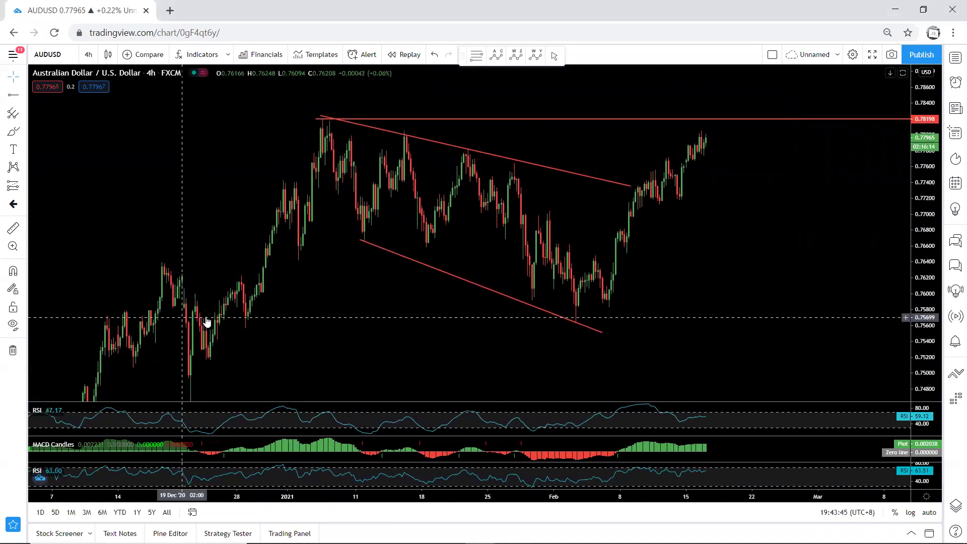
mouse_move(237, 291)
left_mouse_down()
mouse_move(251, 298)
mouse_move(260, 281)
left_mouse_up()
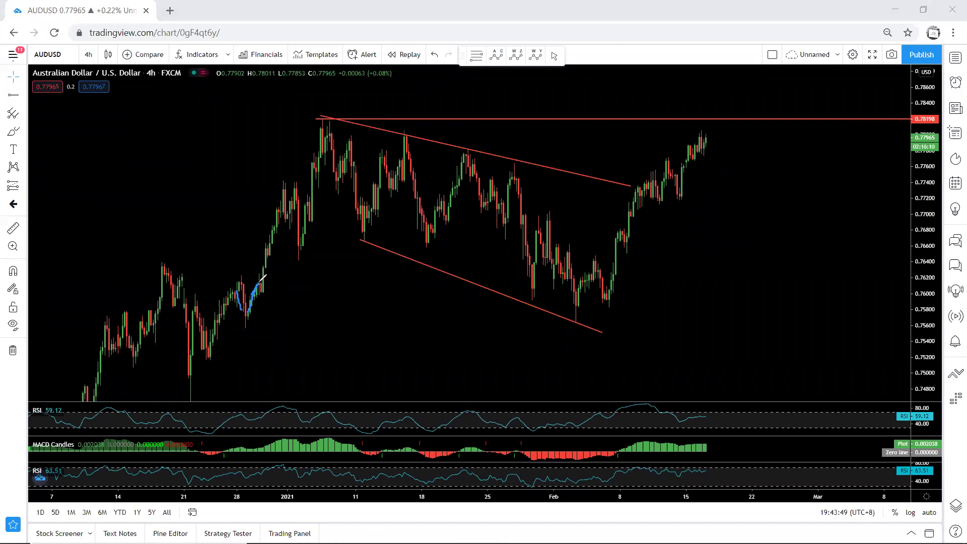
mouse_move(153, 262)
left_mouse_down()
mouse_move(283, 270)
mouse_move(263, 267)
mouse_move(277, 185)
left_mouse_up()
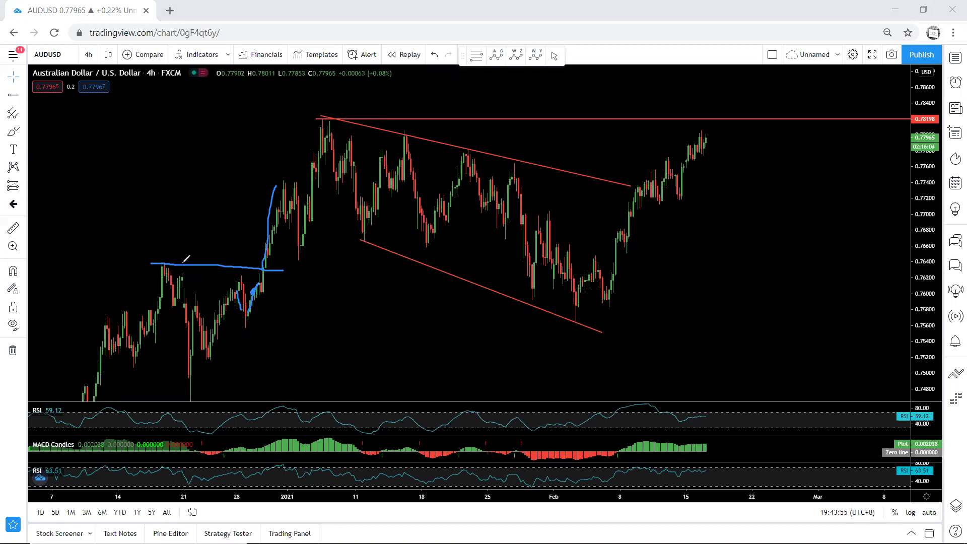
mouse_move(658, 165)
left_mouse_down()
mouse_move(673, 190)
mouse_move(737, 81)
mouse_move(744, 97)
left_mouse_up()
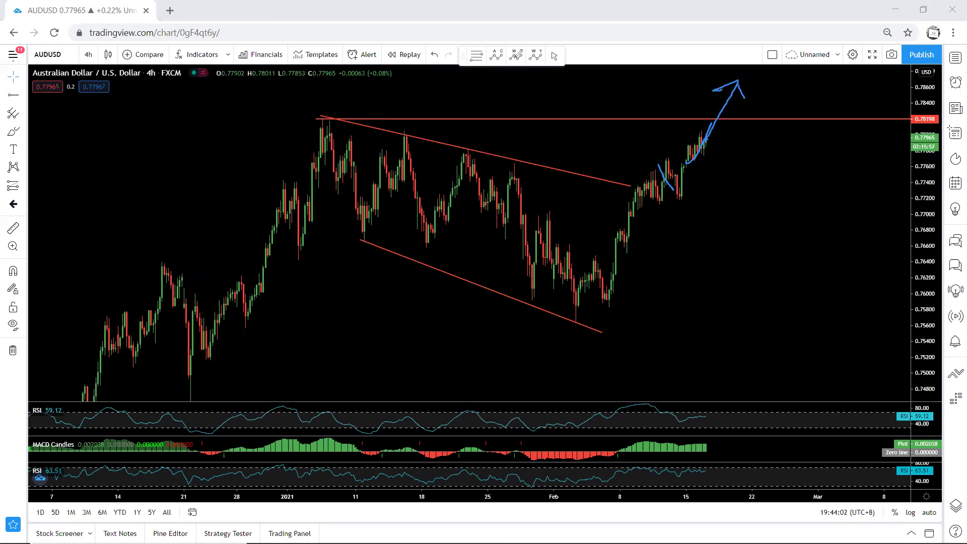
key("Escape")
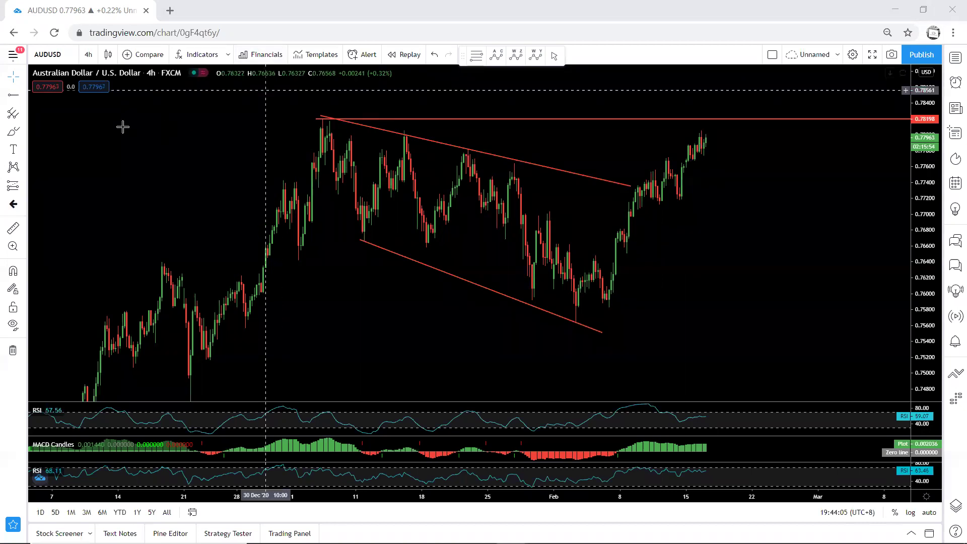
Switch the chart to the 1-hour timeframe and bring the latest candles into view
left_click(92, 57)
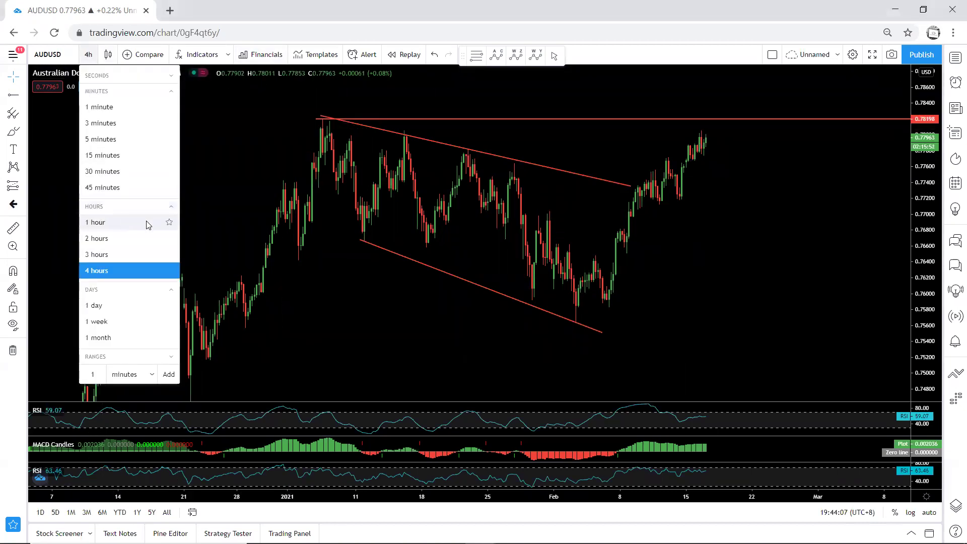
left_click(146, 220)
left_click_drag(918, 281, 919, 283)
left_click_drag(723, 299, 599, 339)
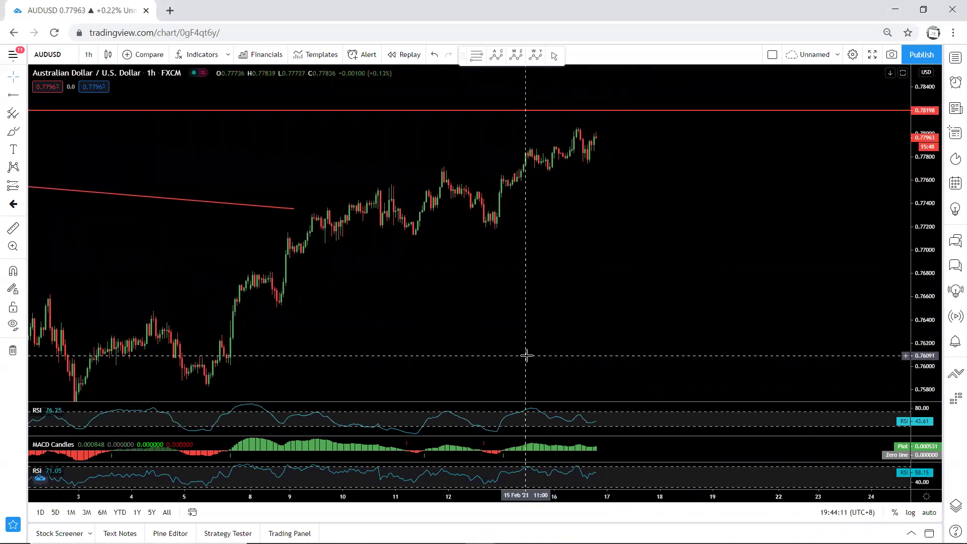
Enlarge the MACD Candles and upper RSI panes in turn to examine 1-hour momentum, and return to the rescaled price chart
double_click(631, 443)
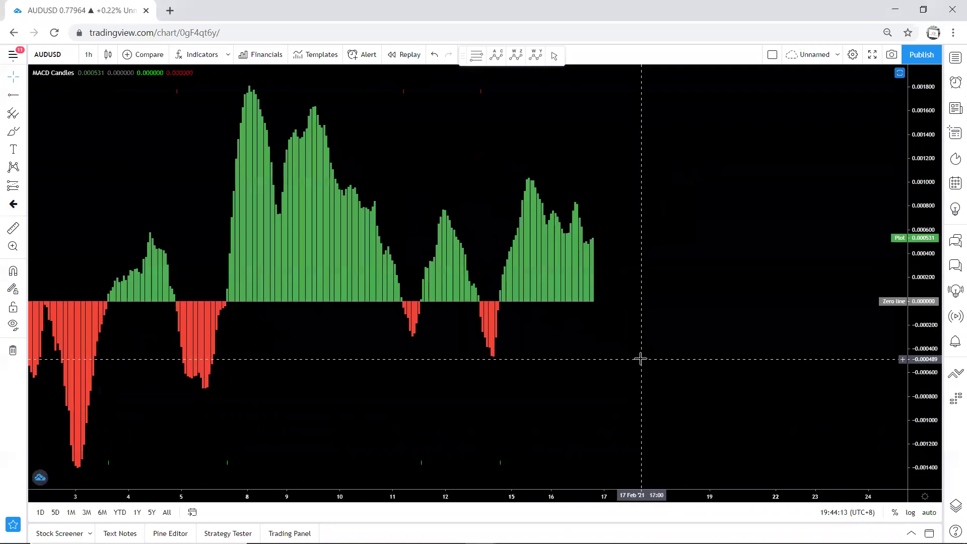
double_click(638, 356)
double_click(641, 416)
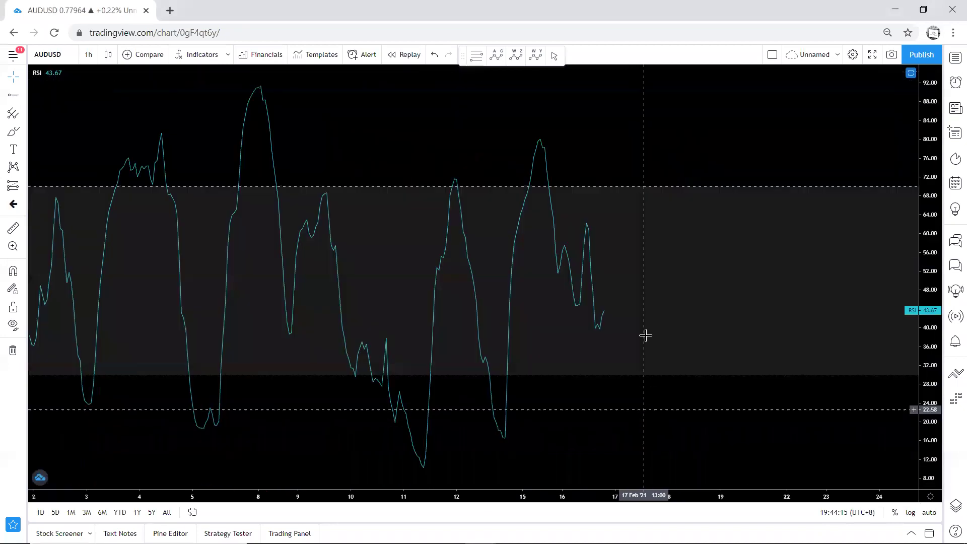
double_click(645, 282)
left_click_drag(915, 330, 915, 289)
left_click_drag(636, 256, 612, 296)
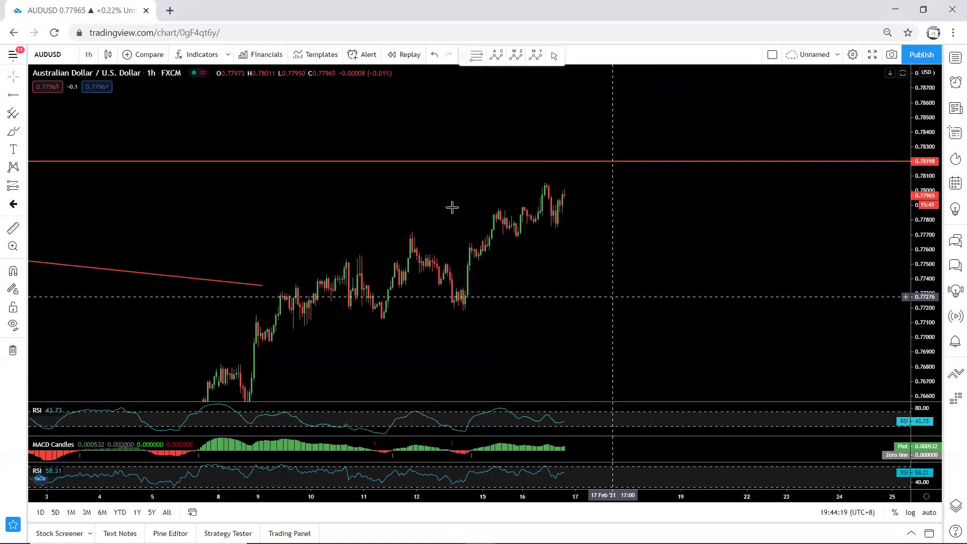
Sketch marks over the latest 1-hour high and upward arrows breaking through the horizontal ray
left_click(390, 74)
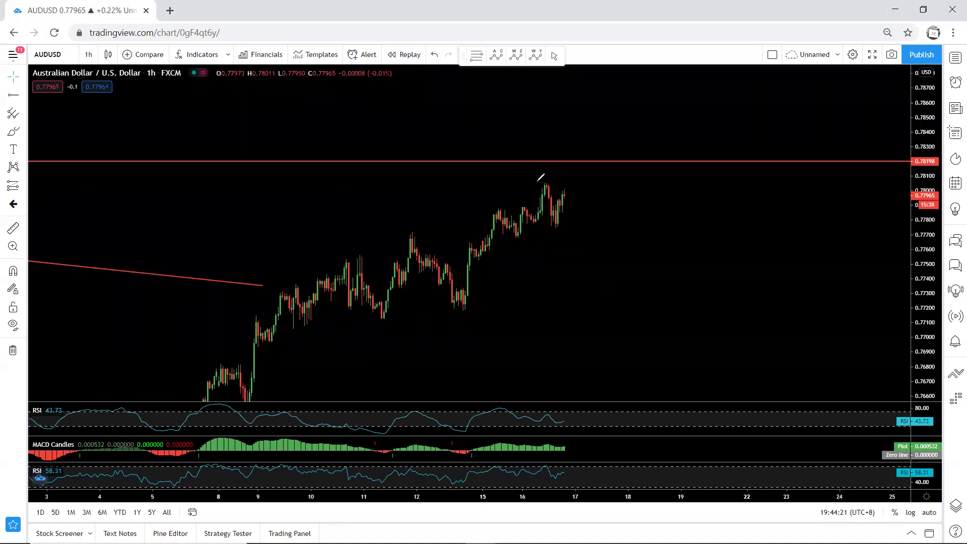
mouse_move(541, 182)
left_mouse_down()
mouse_move(567, 183)
mouse_move(577, 129)
mouse_move(583, 141)
left_mouse_up()
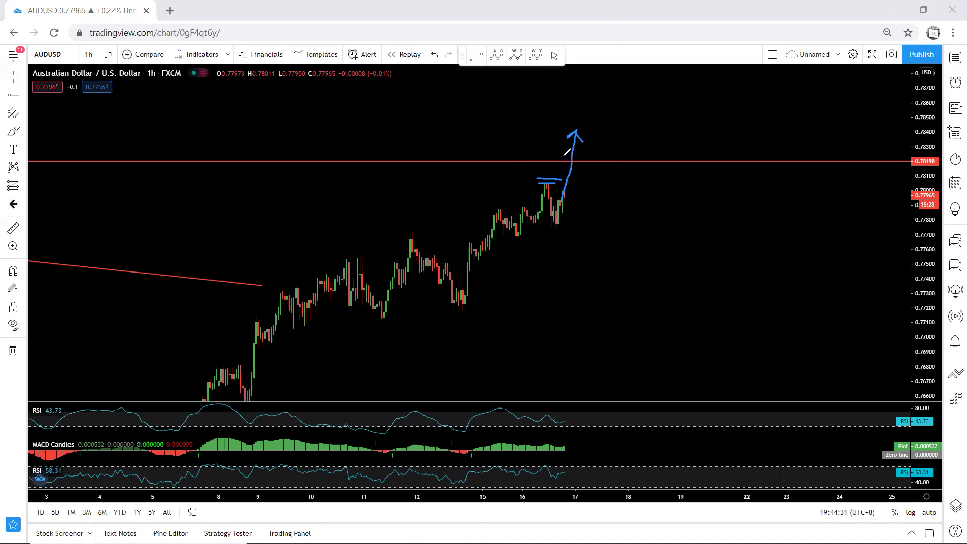
key("ctrl+shift+7")
mouse_move(551, 213)
left_mouse_down()
mouse_move(592, 101)
mouse_move(585, 107)
mouse_move(604, 115)
left_mouse_up()
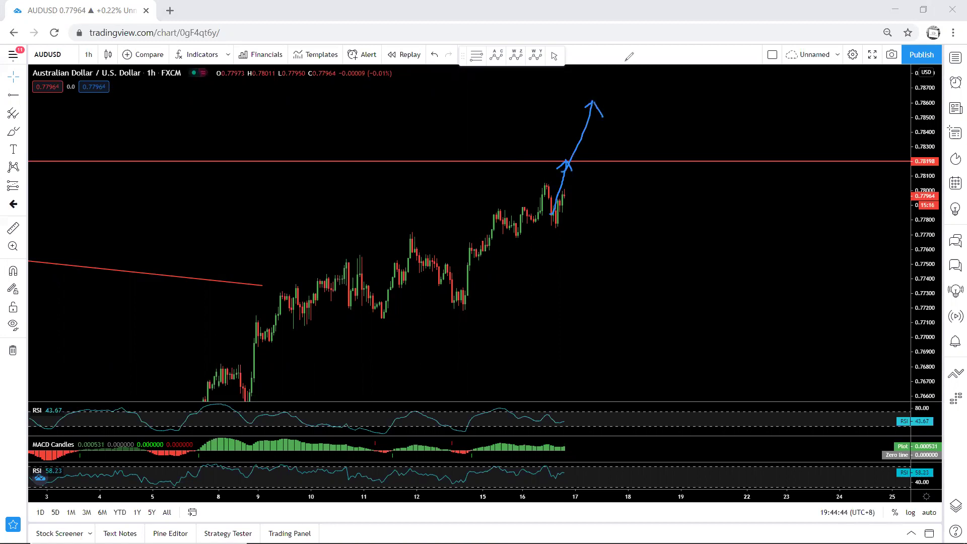
Sketch two rising curves along the 1-hour uptrend from 10 to 16 February, and clear them
mouse_move(312, 303)
left_mouse_down()
mouse_move(355, 294)
mouse_move(472, 238)
left_mouse_up()
left_click_drag(519, 217, 585, 192)
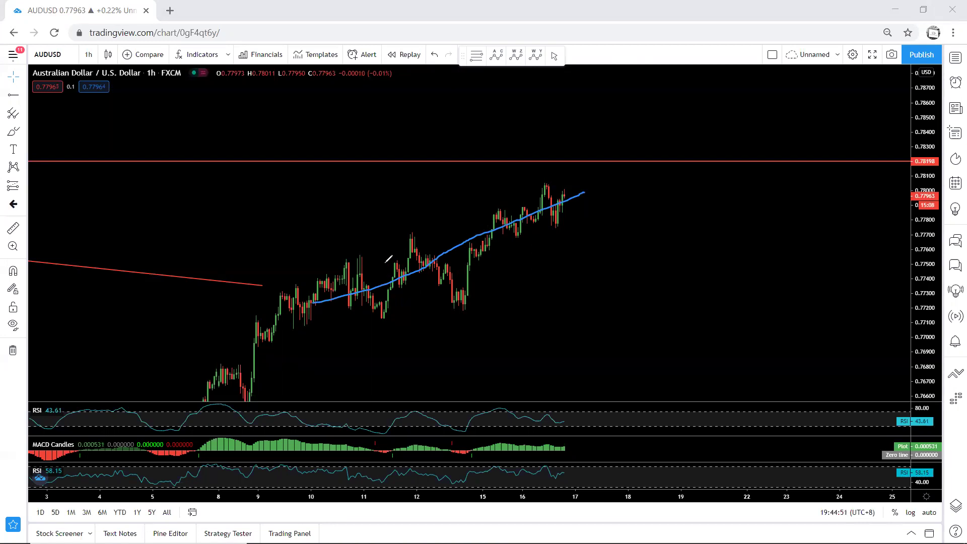
left_click_drag(346, 284, 521, 213)
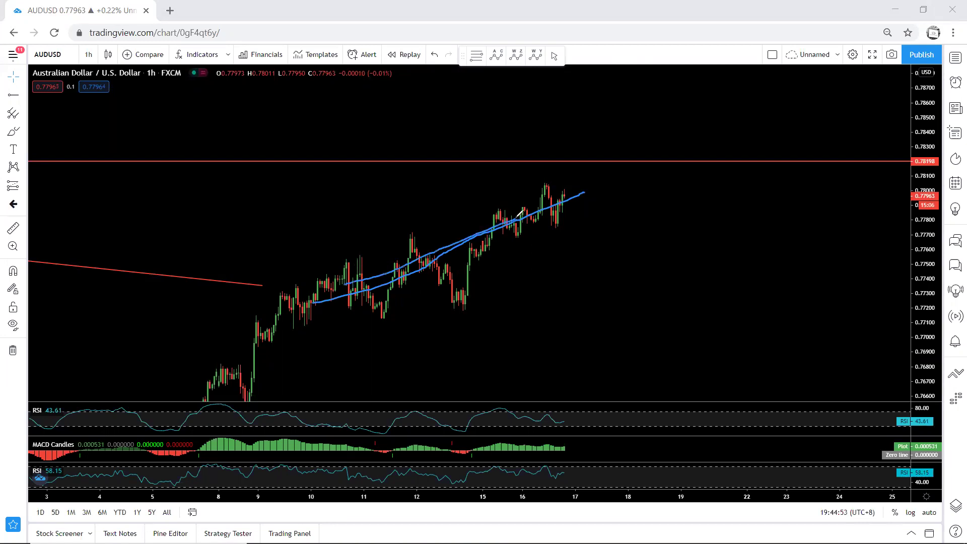
left_click(624, 61)
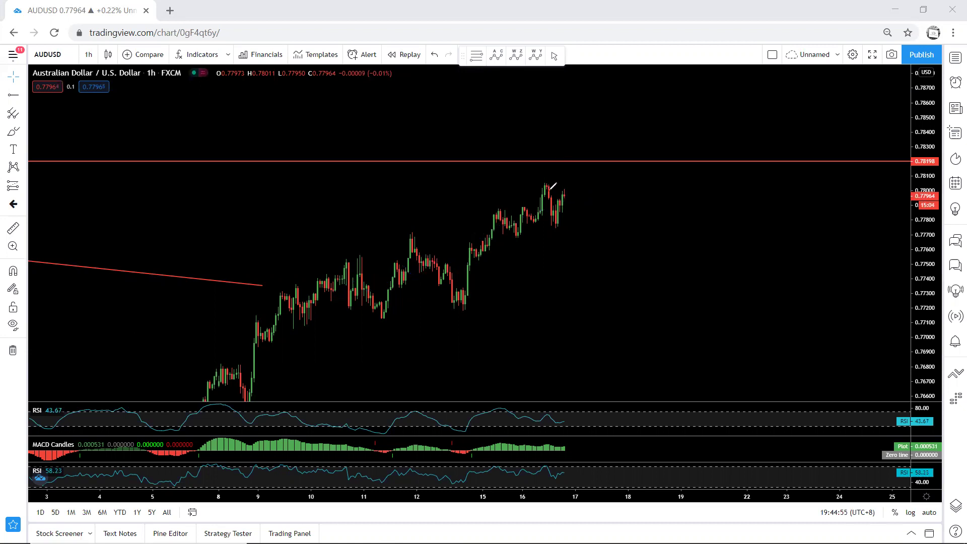
Sketch the latest swing's range and possible pullback and rebound paths beneath the ray, and clear the drawings
left_click_drag(547, 215, 581, 142)
key("Delete")
mouse_move(566, 189)
left_mouse_down()
mouse_move(582, 236)
mouse_move(548, 187)
mouse_move(562, 226)
mouse_move(606, 205)
mouse_move(582, 197)
mouse_move(600, 230)
mouse_move(648, 210)
mouse_move(646, 167)
left_mouse_up()
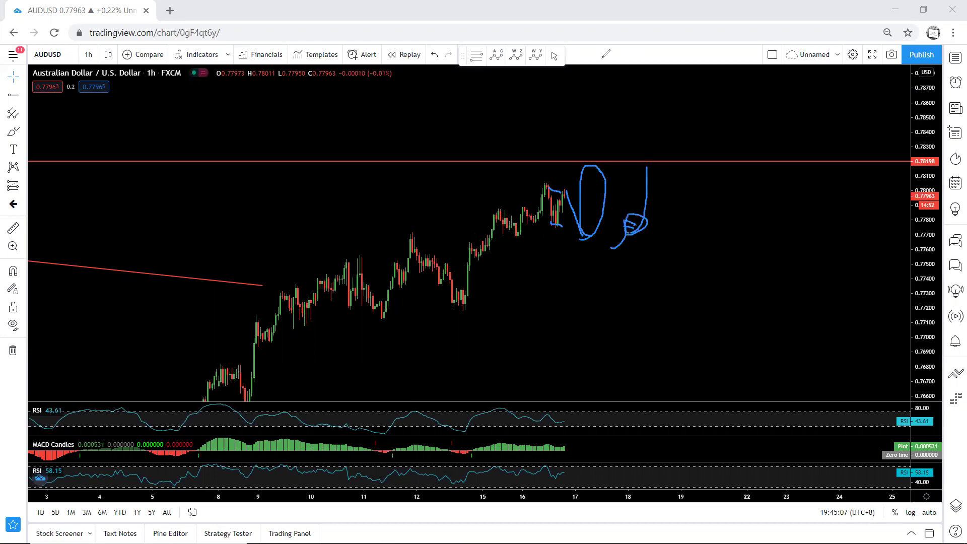
key("ctrl+shift+7")
Sketch a line across the latest high, an arrow breaking above the ray and further marks around that zone, and clear them
mouse_move(531, 181)
left_mouse_down()
mouse_move(587, 184)
mouse_move(586, 125)
mouse_move(598, 142)
left_mouse_up()
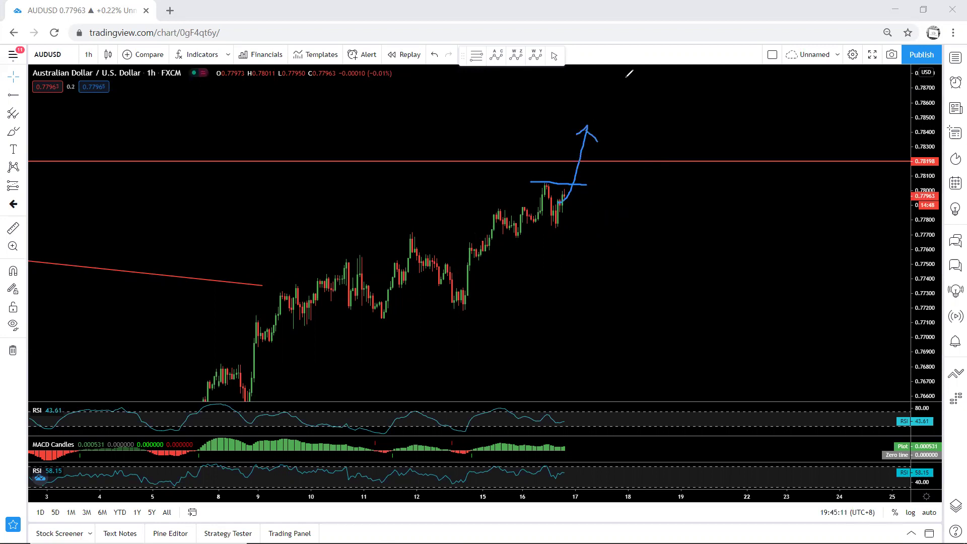
key("e")
mouse_move(563, 208)
left_mouse_down()
mouse_move(567, 192)
mouse_move(579, 198)
mouse_move(589, 185)
mouse_move(583, 178)
left_mouse_up()
left_click_drag(589, 183, 596, 184)
left_click_drag(596, 178, 606, 169)
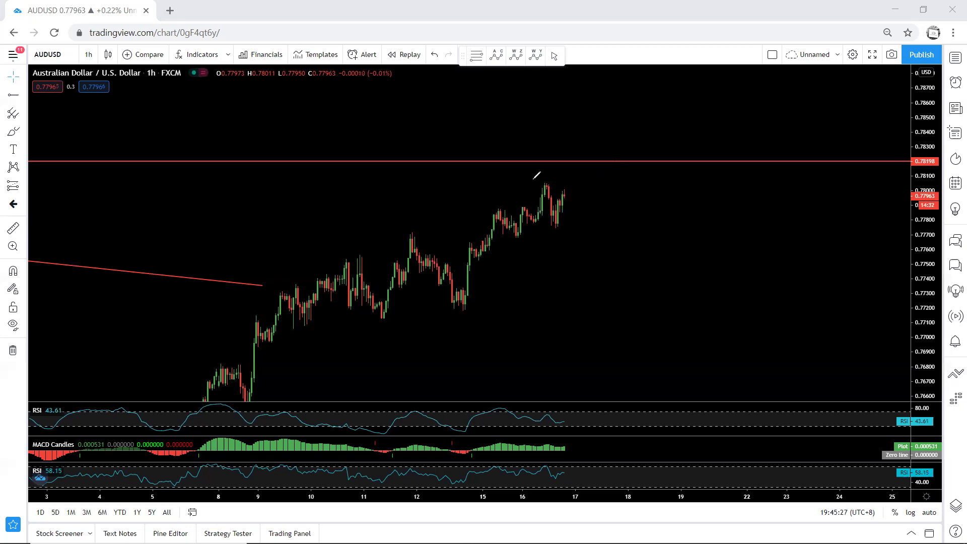
mouse_move(532, 180)
left_mouse_down()
mouse_move(570, 176)
mouse_move(563, 161)
mouse_move(523, 161)
left_mouse_up()
left_click(243, 51)
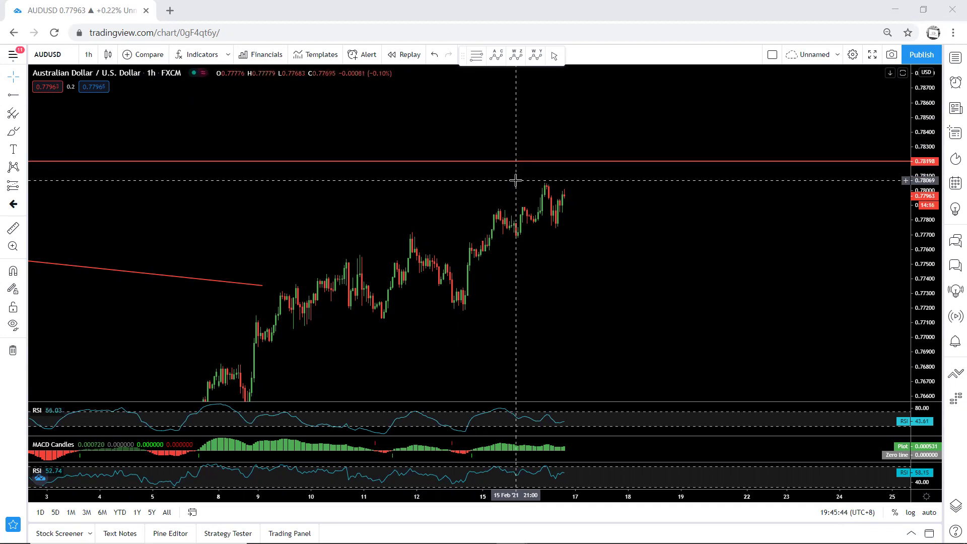
Measure the price distance from the latest 1-hour high up to the horizontal ray, and dismiss the measurement
left_click(13, 228)
left_click(532, 179)
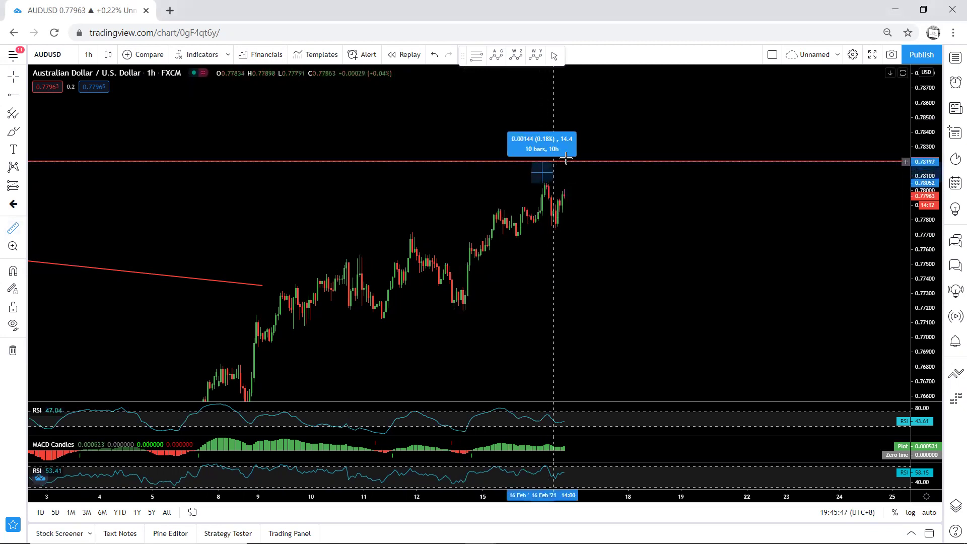
left_click(597, 161)
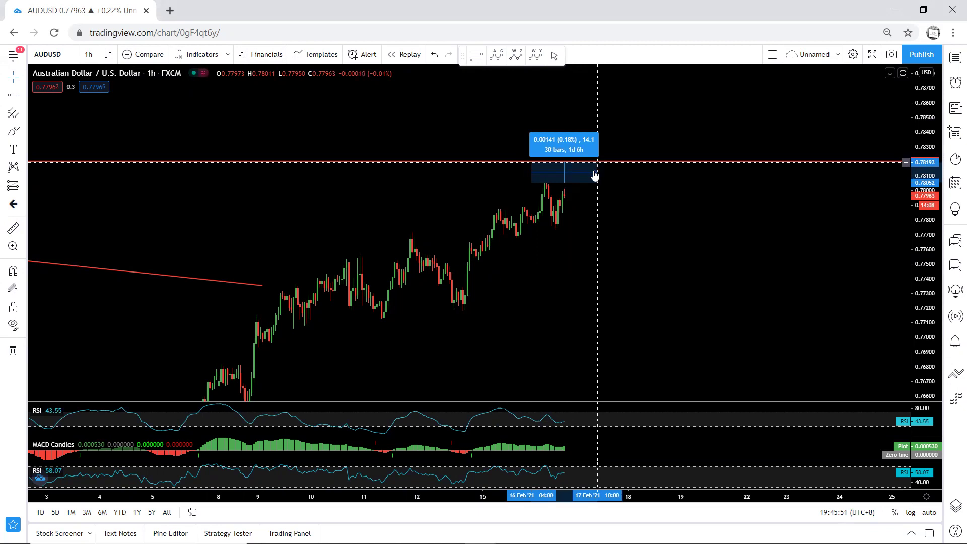
left_click(494, 188)
Sketch marks at the latest high and on the ray with an upward breakout arrow, and clear the sketches
left_click(382, 67)
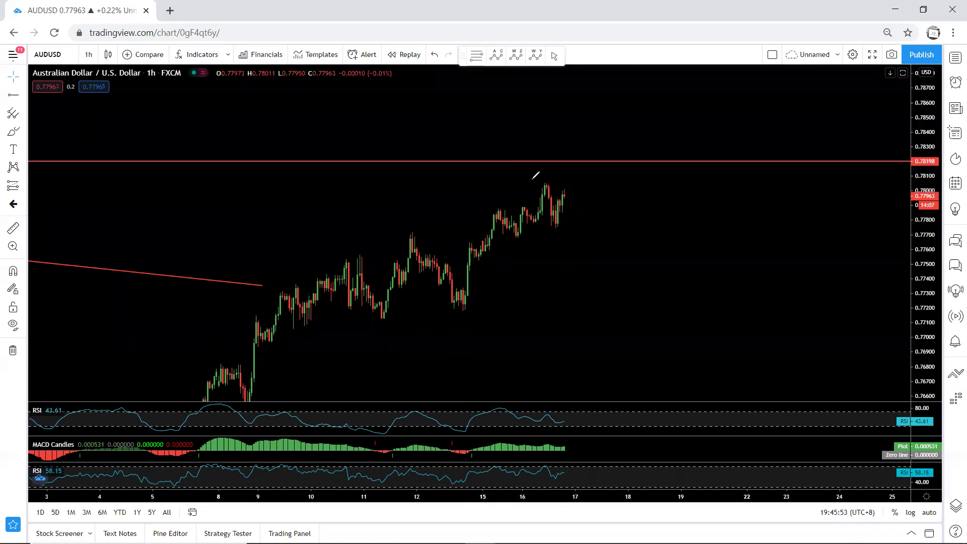
mouse_move(540, 178)
left_mouse_down()
mouse_move(562, 178)
mouse_move(565, 161)
left_mouse_up()
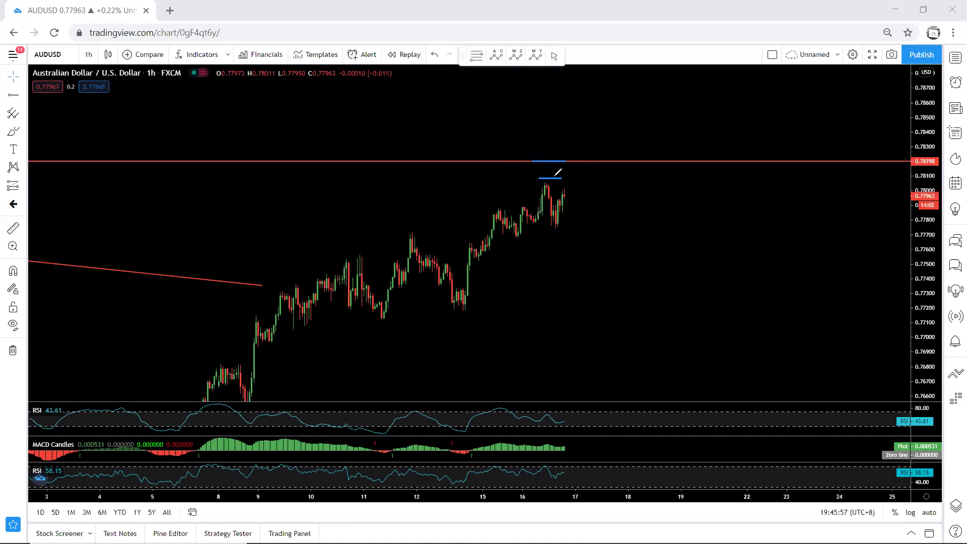
mouse_move(571, 180)
left_mouse_down()
mouse_move(595, 179)
mouse_move(588, 161)
left_mouse_up()
left_click_drag(569, 215, 607, 128)
left_click_drag(608, 128, 587, 137)
left_click_drag(593, 132, 609, 148)
key("Escape")
left_click_drag(422, 111, 425, 95)
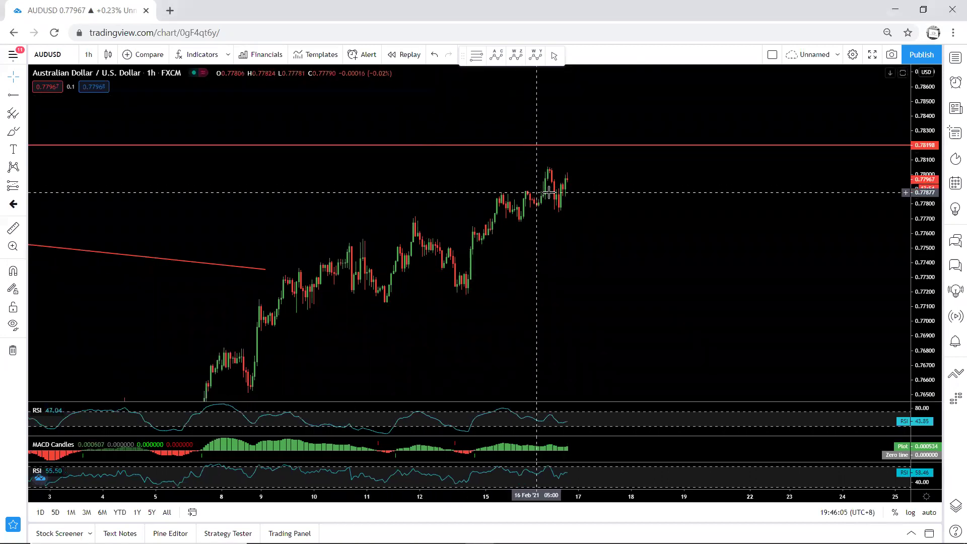